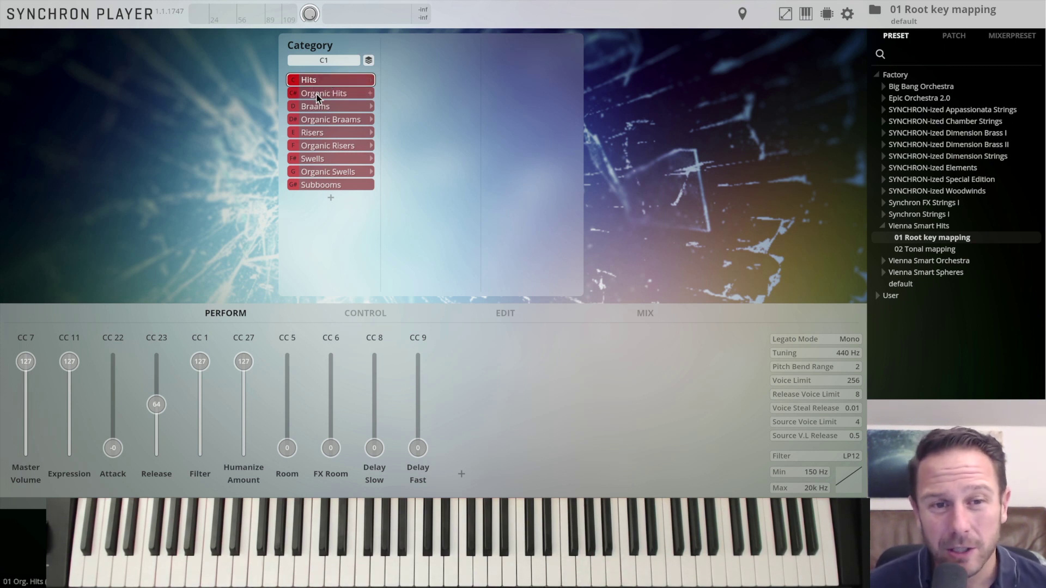
Step: Compare the Hits and Organic Hits categories, finishing with Organic Hits selected
click(317, 95)
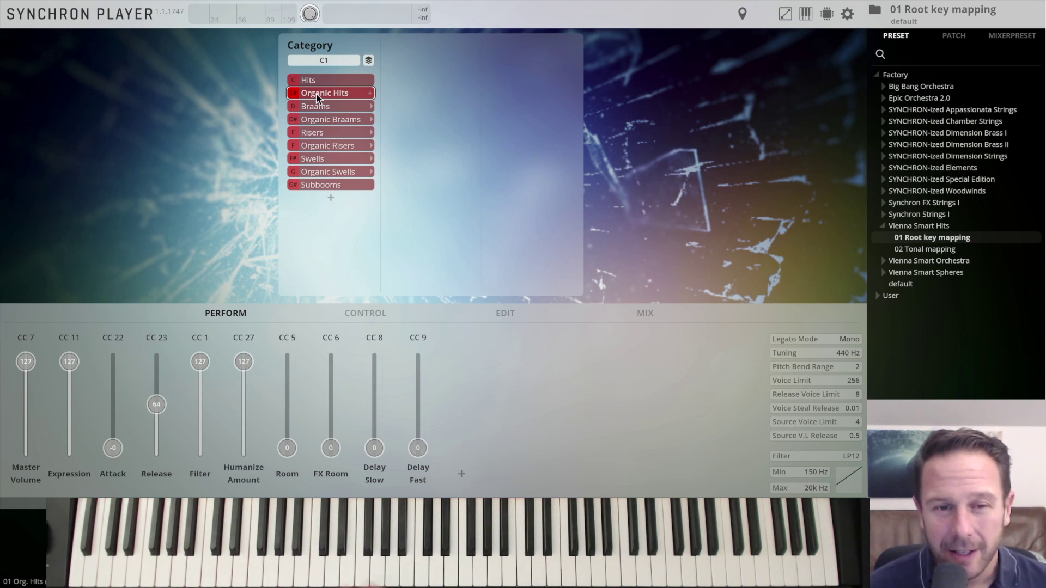
click(321, 82)
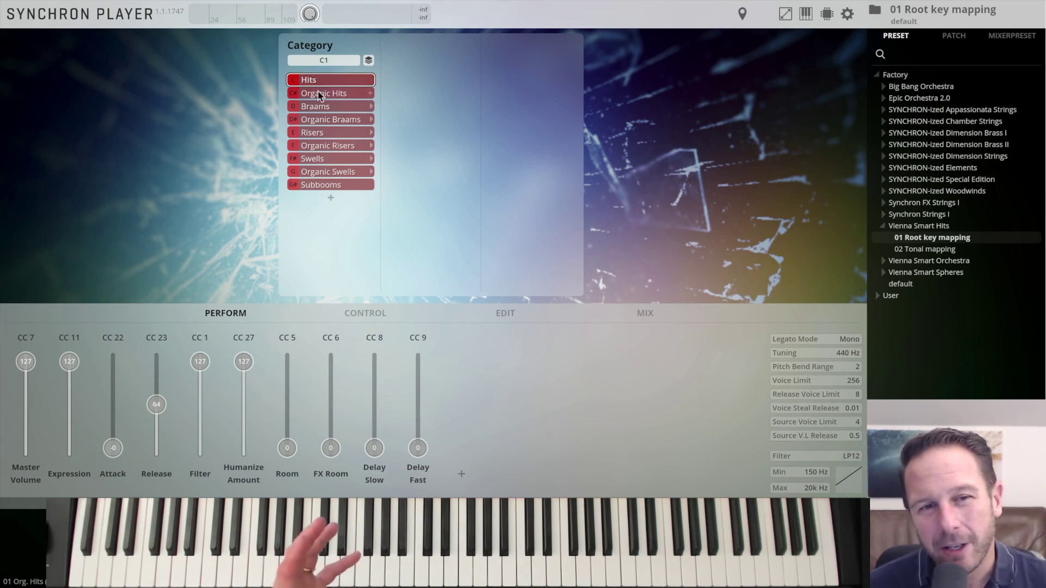
click(320, 94)
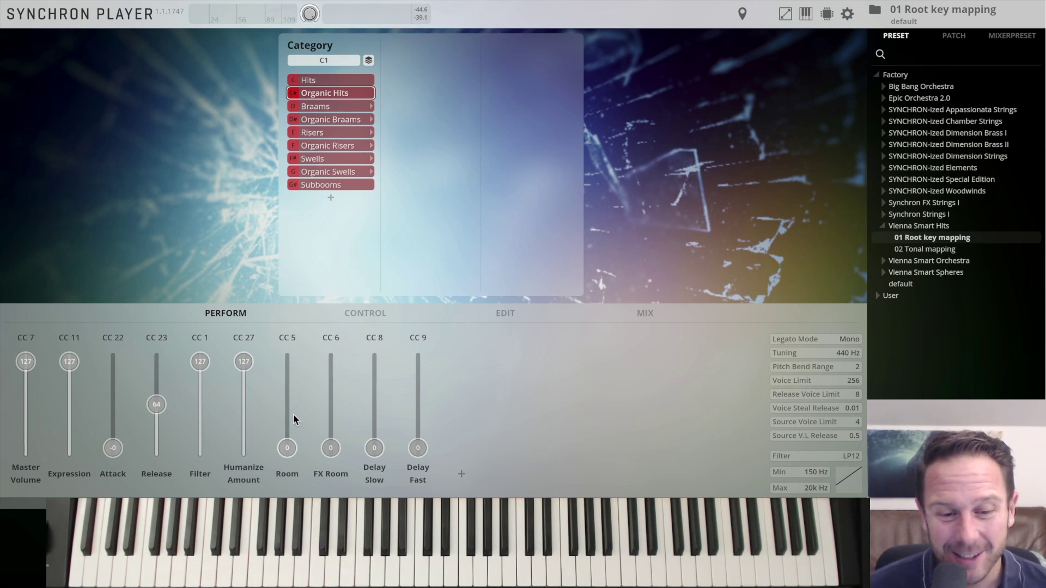
Step: Raise the effect sends for Organic Hits, ending at Room 114, FX Room 21, Delay Slow 47 and Delay Fast 127
drag(289, 450, 289, 373)
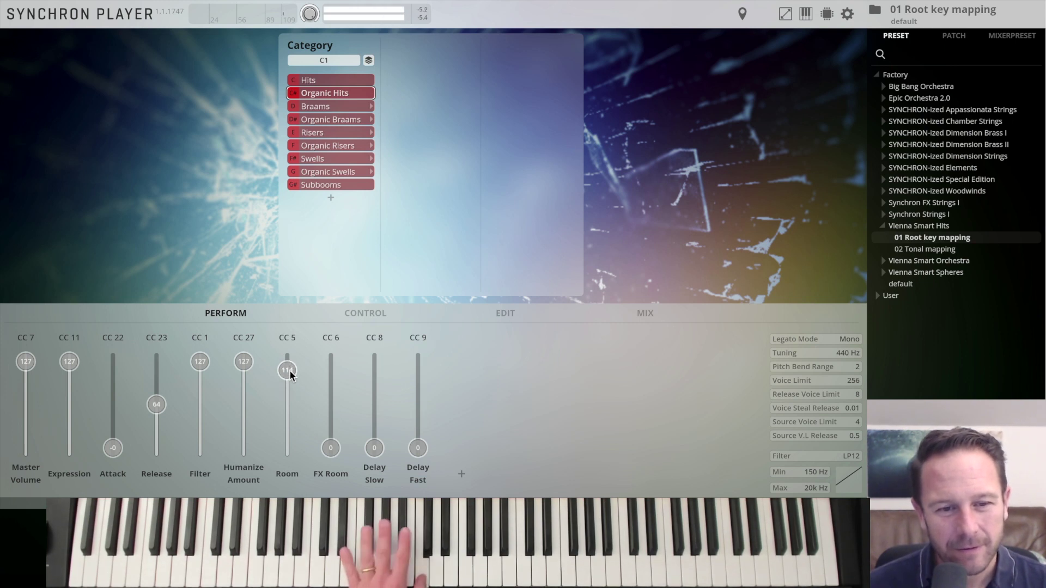
drag(337, 448, 326, 364)
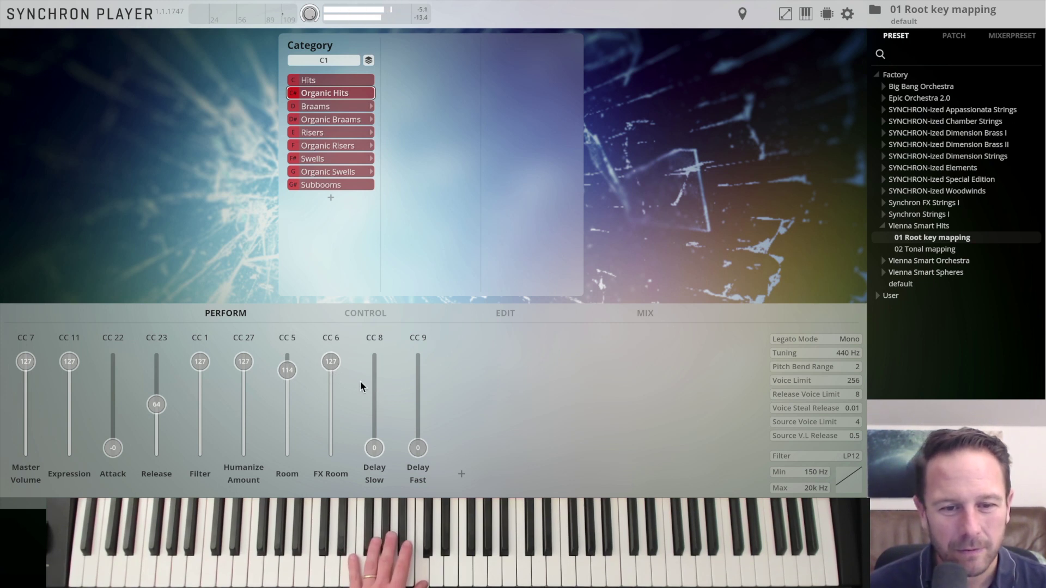
drag(330, 368, 373, 356)
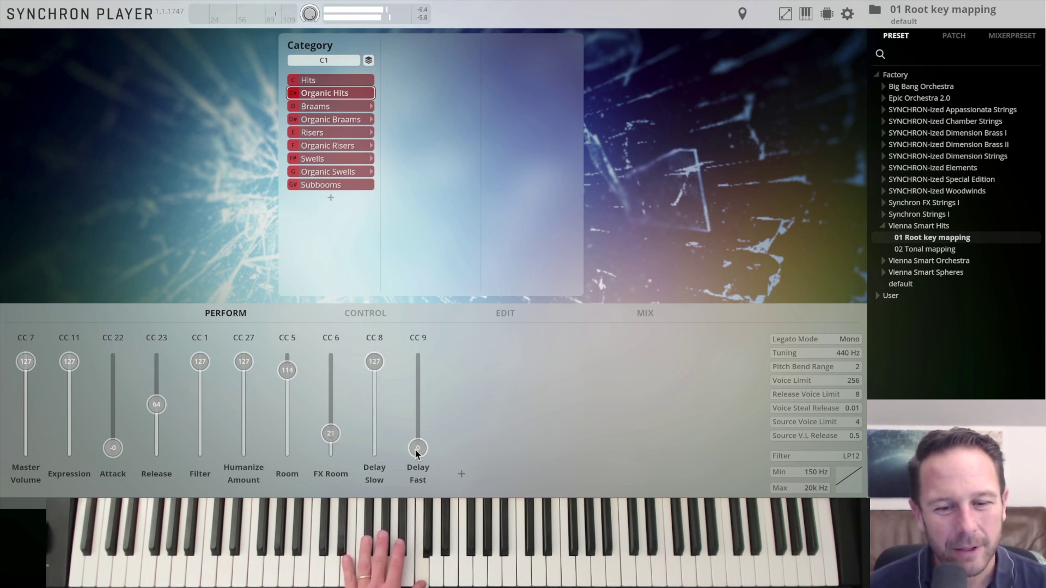
drag(418, 448, 404, 310)
drag(379, 366, 392, 422)
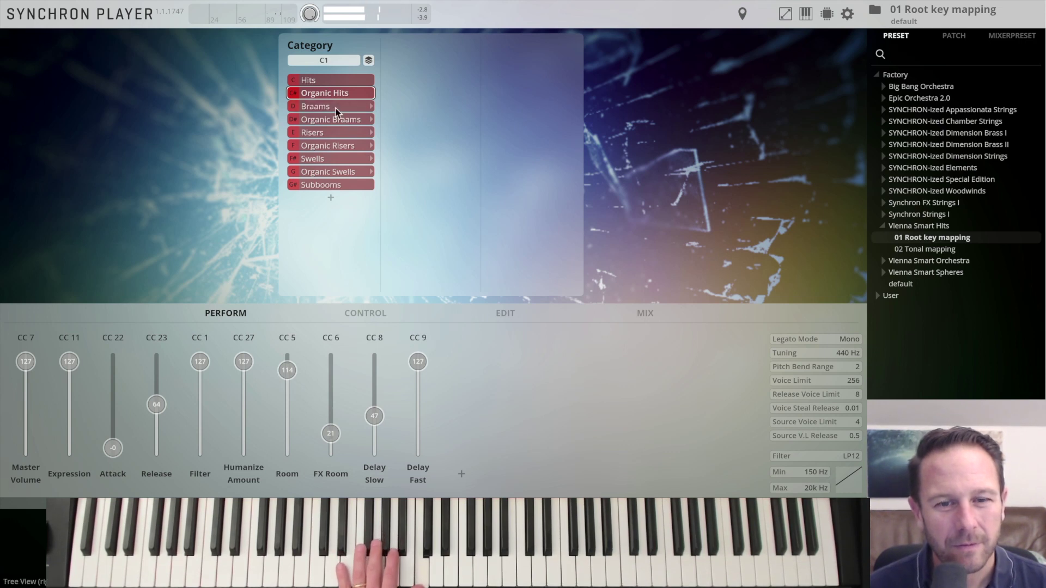
Step: Reset the Delay Fast, Delay Slow, FX Room and Room sends to 0
drag(417, 361, 418, 448)
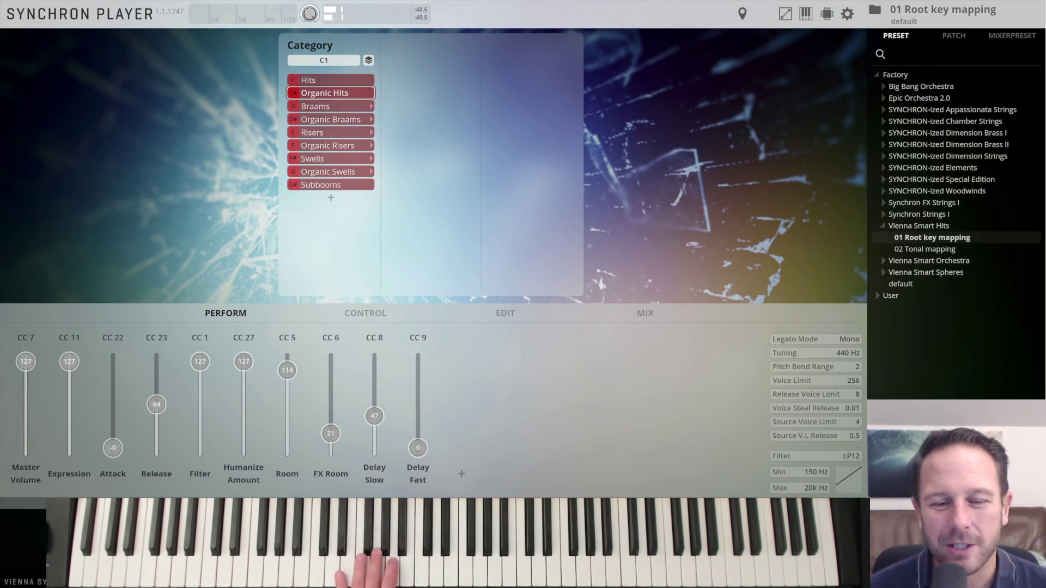
drag(375, 415, 331, 448)
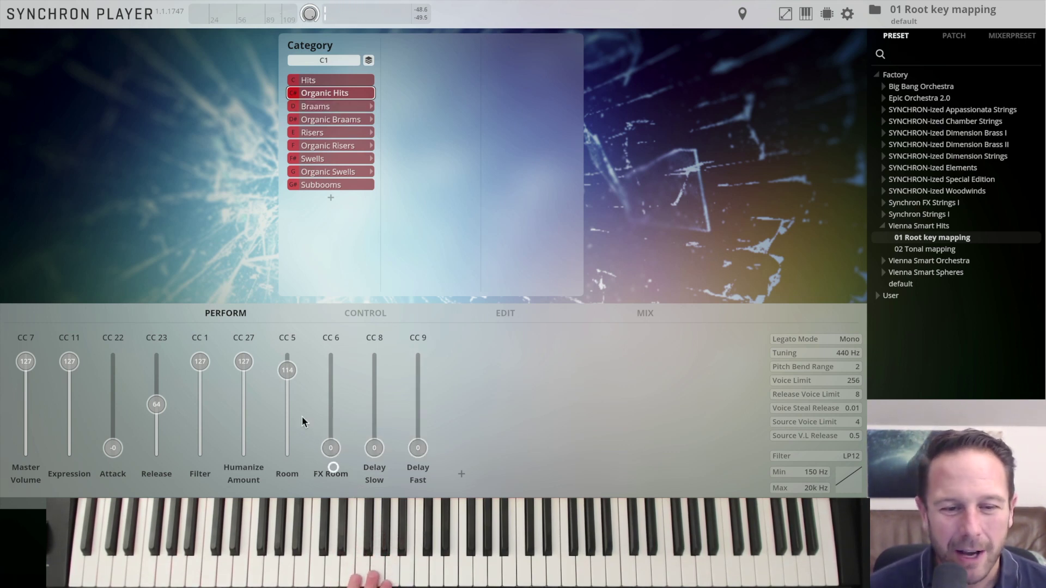
drag(287, 370, 288, 448)
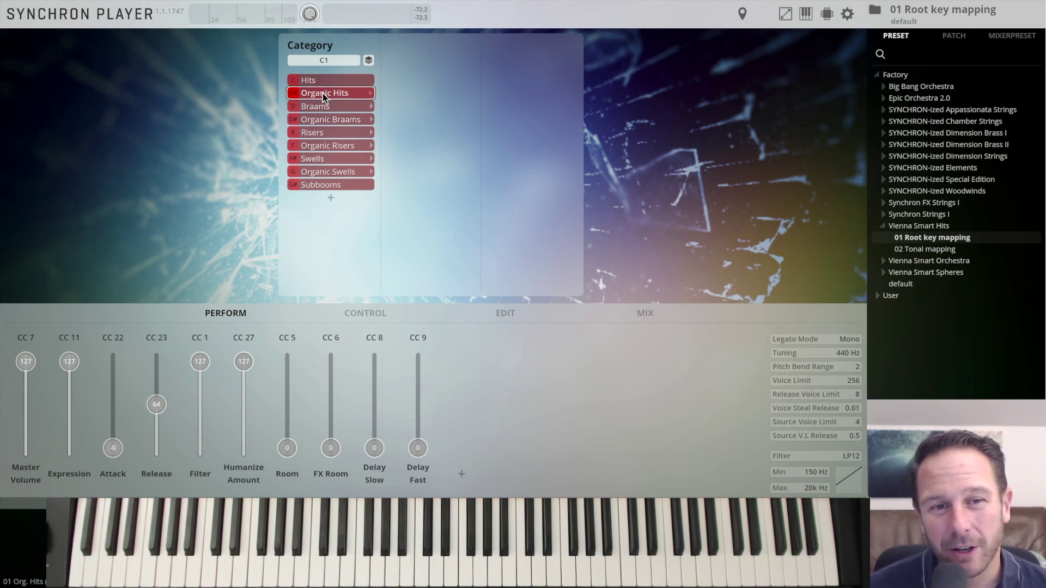
Step: Audition the Braams category in Sounding C and Sounding D, and switch to Organic Braams
click(317, 109)
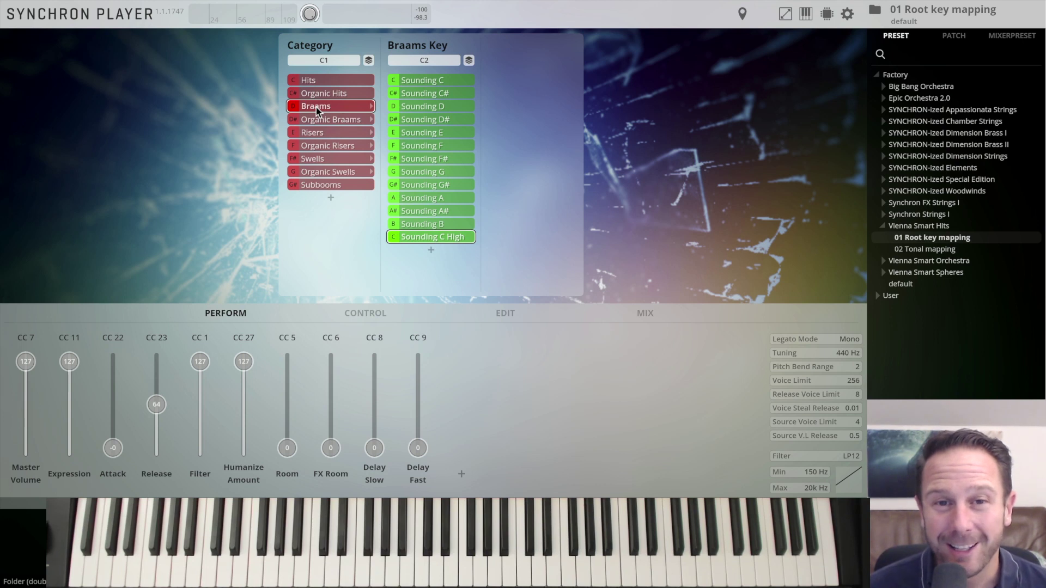
click(431, 79)
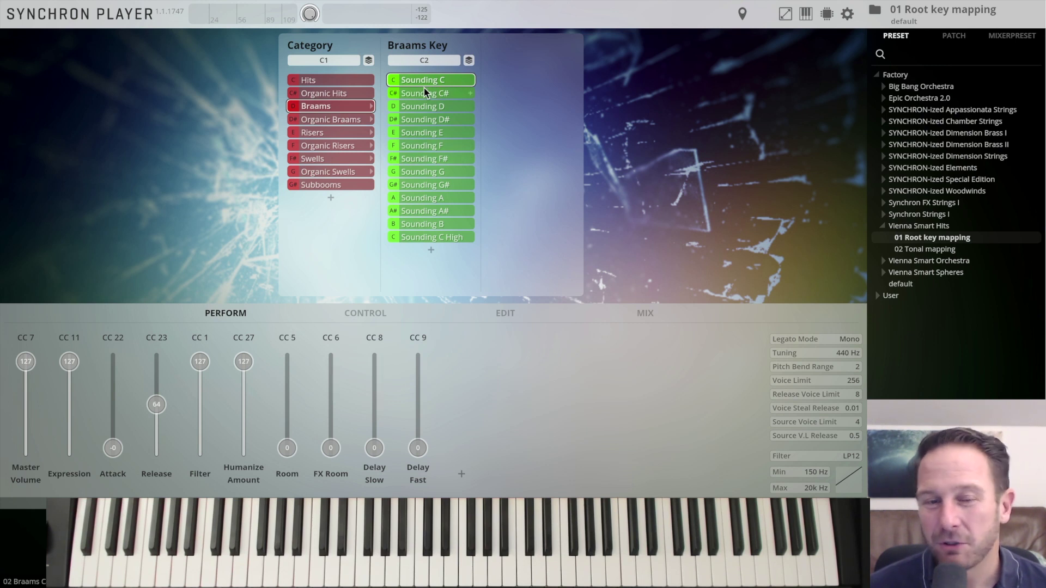
click(426, 107)
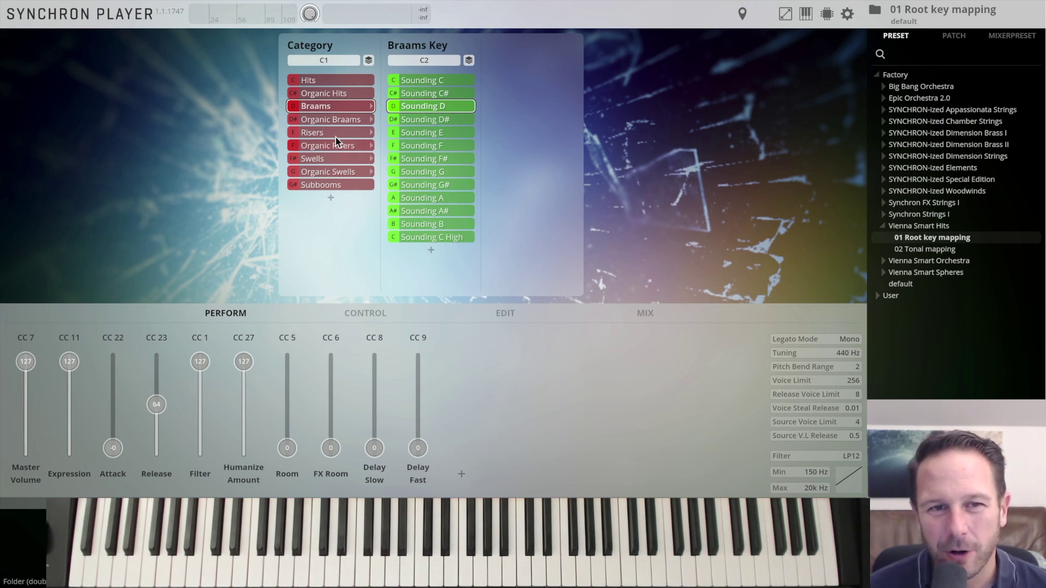
click(329, 121)
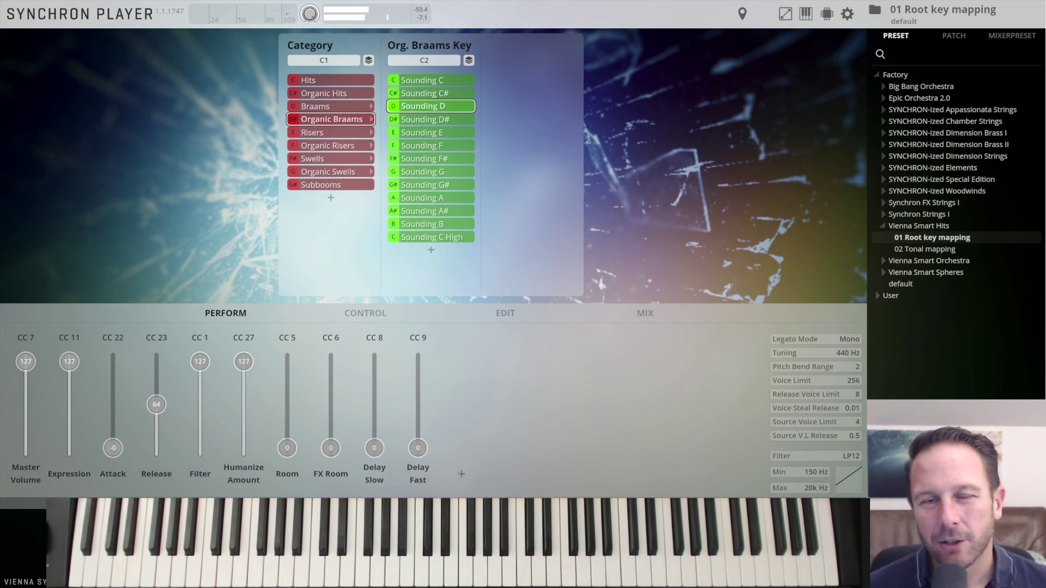
Step: Explore the Risers category with Sounding F, and set the Organic Risers length to Medium
click(313, 132)
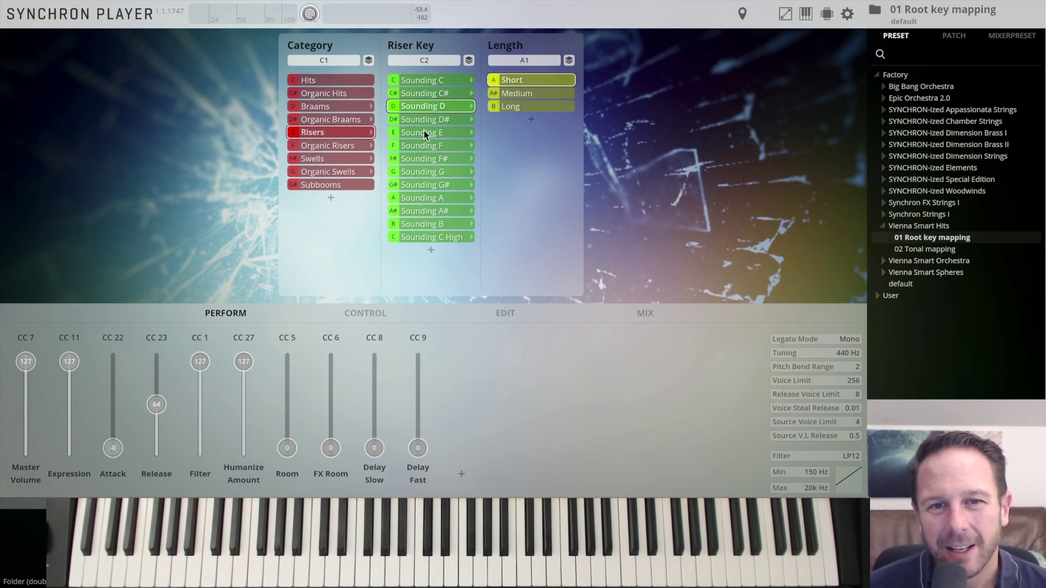
click(428, 147)
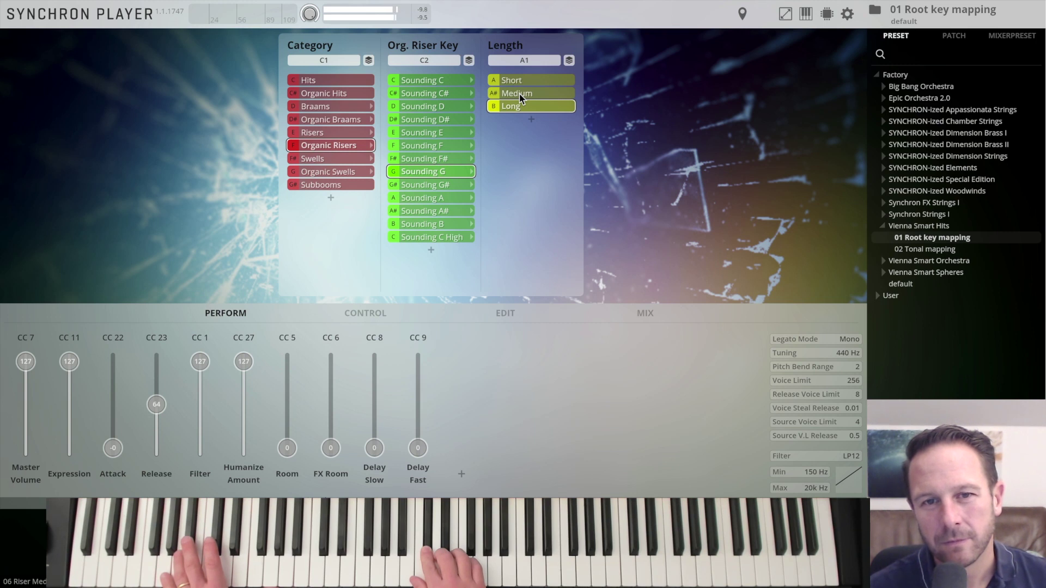
click(521, 97)
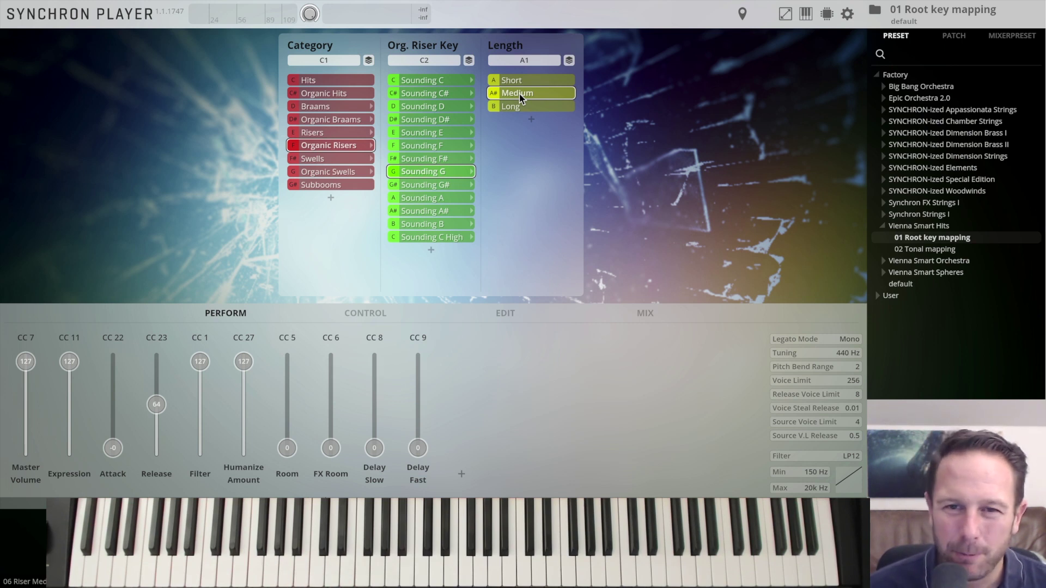
Step: Explore the Swells category with the Long length, and Organic Swells with Sounding C
click(331, 160)
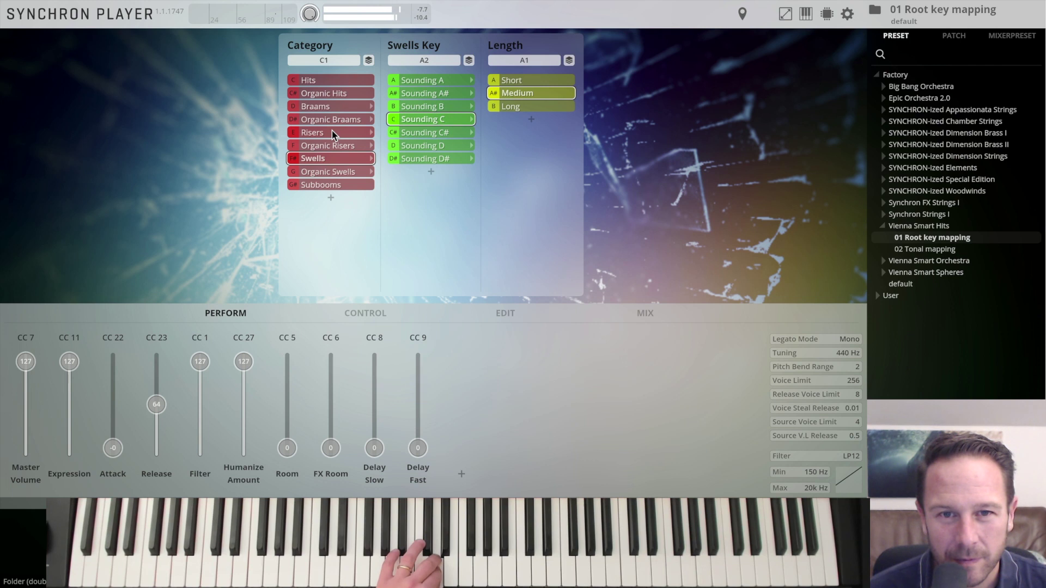
click(512, 108)
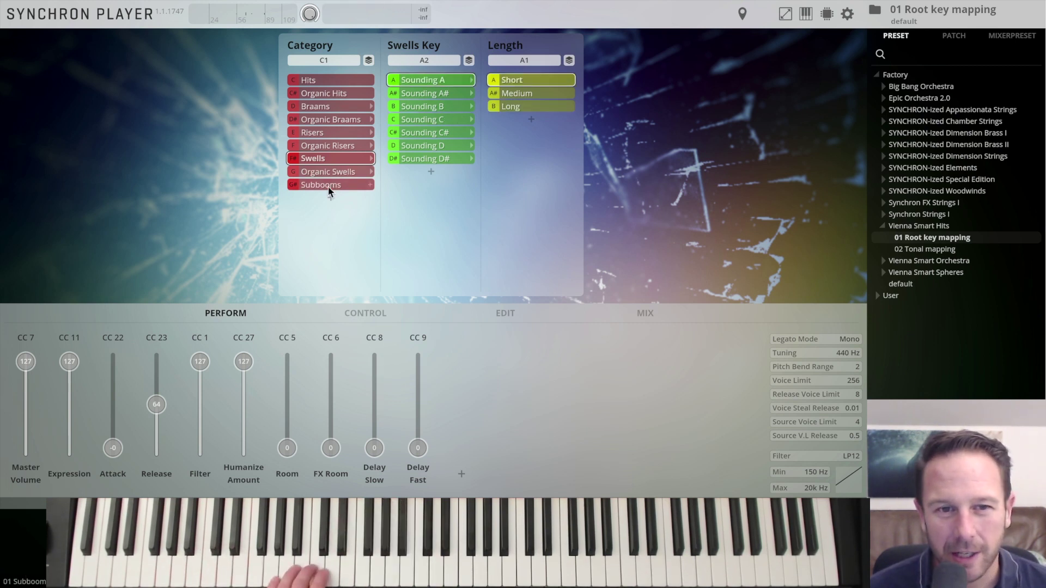
click(336, 171)
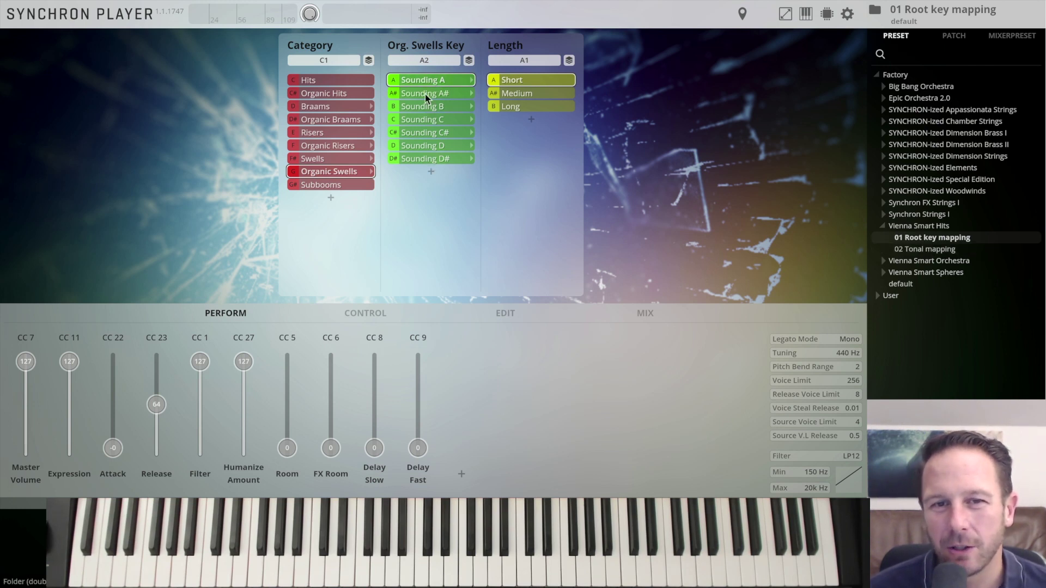
click(431, 120)
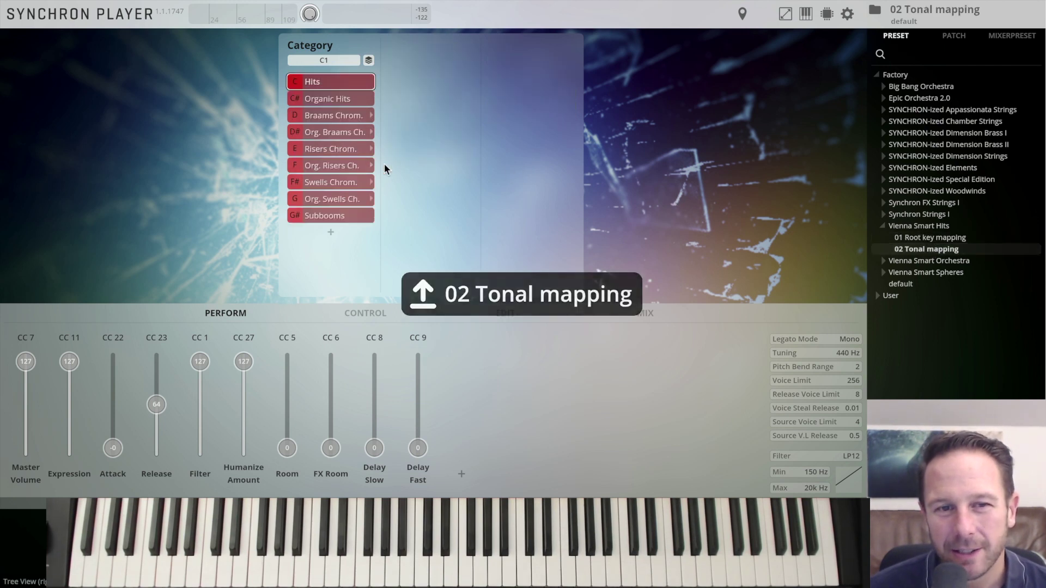
Step: In the 02 Tonal mapping preset, go through Swells Chrom., Risers Chrom. and Braams Chrom., finishing on Subbooms
click(340, 185)
click(327, 151)
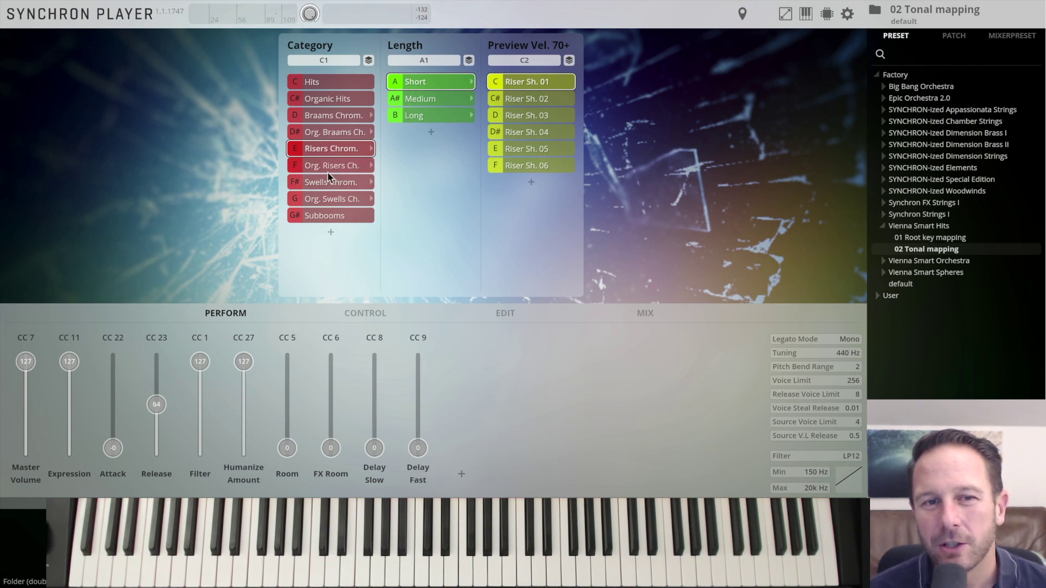
click(321, 117)
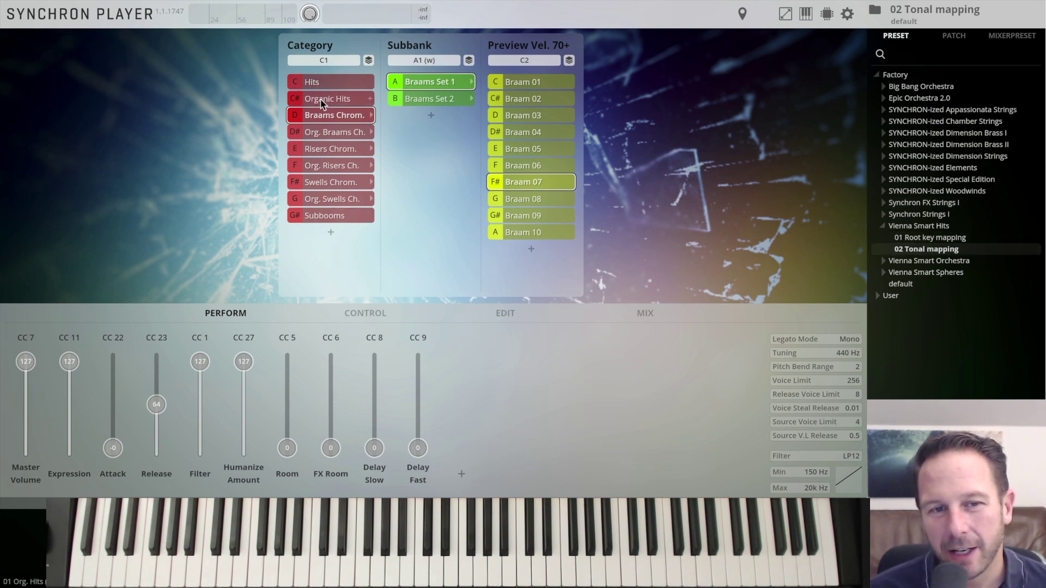
click(332, 217)
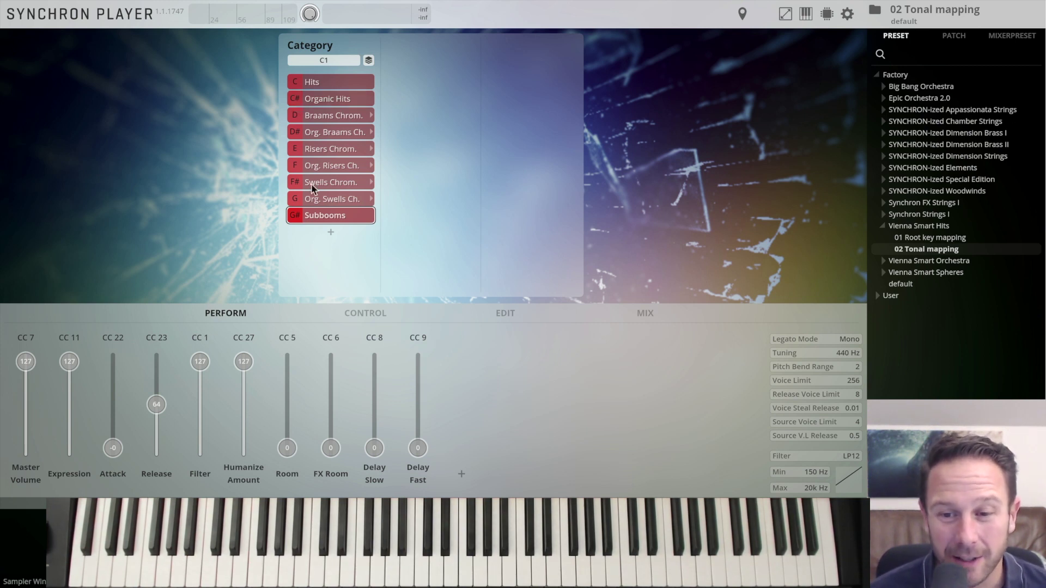
Step: Review the mixer's channel effects and the insert effect types offered for the Main channel's first slot, and return to the performance controls
click(643, 316)
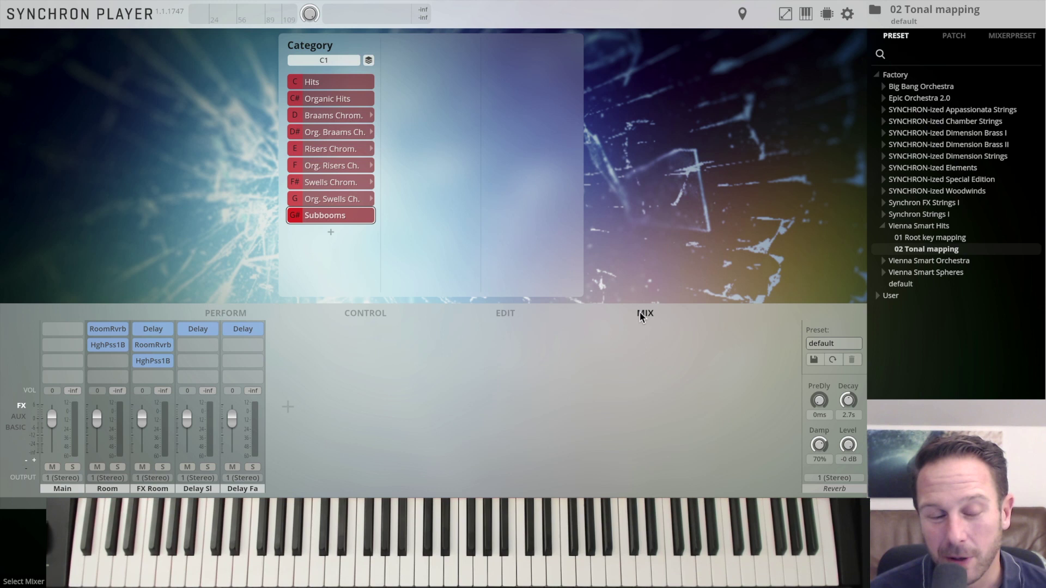
click(21, 406)
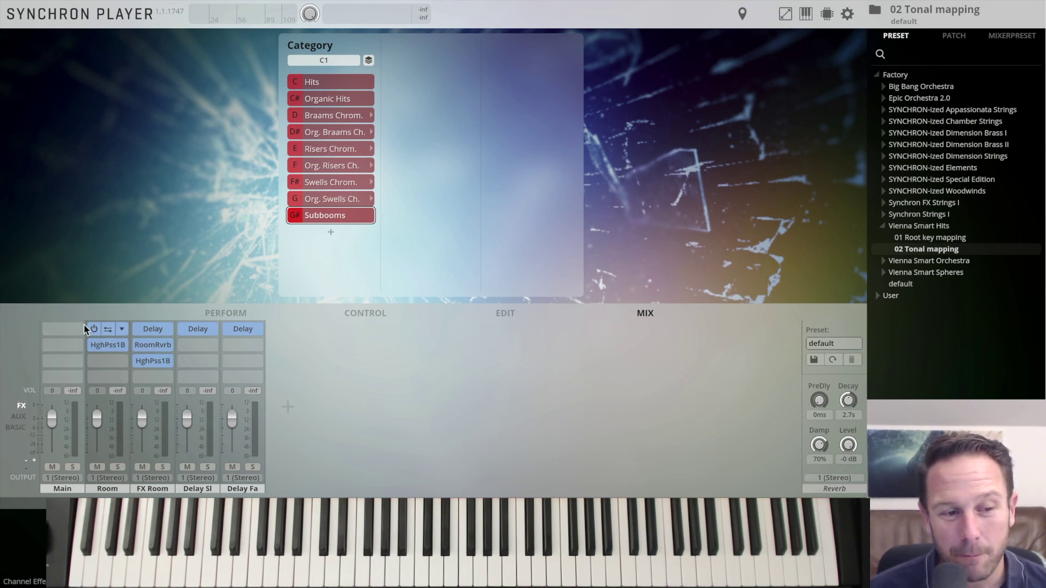
click(63, 328)
mouse_move(78, 385)
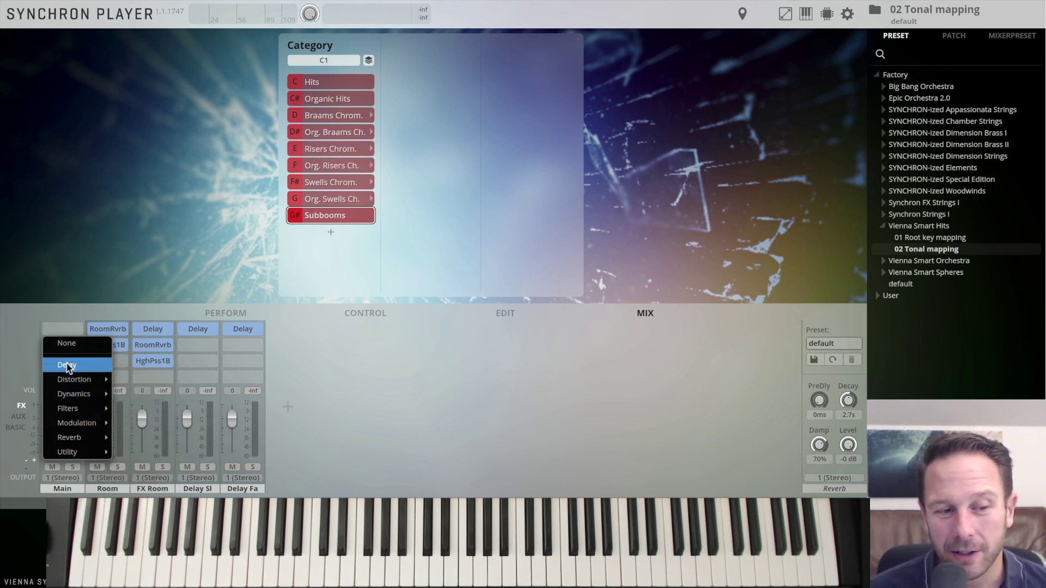
click(382, 369)
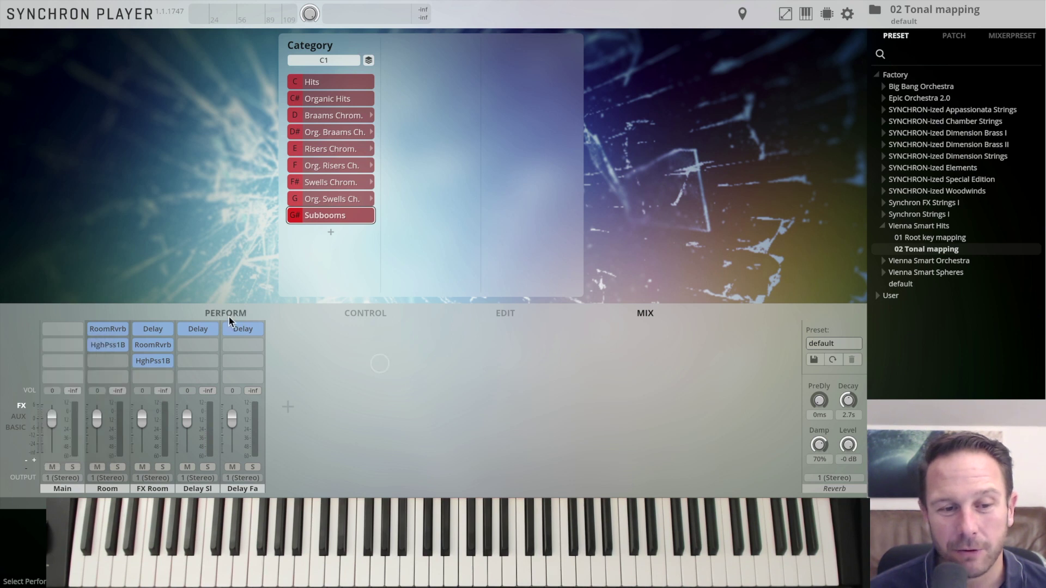
click(226, 313)
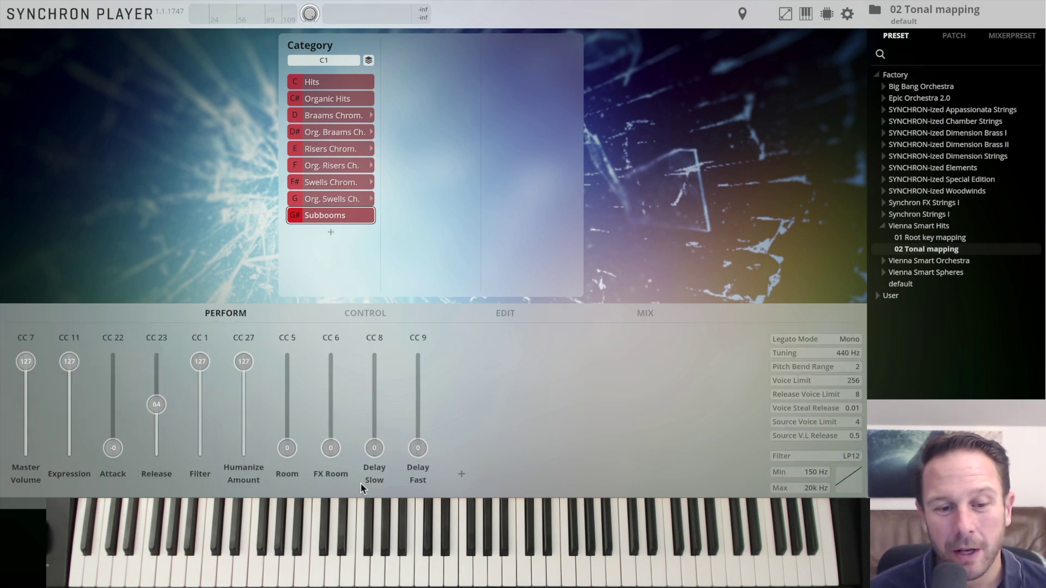